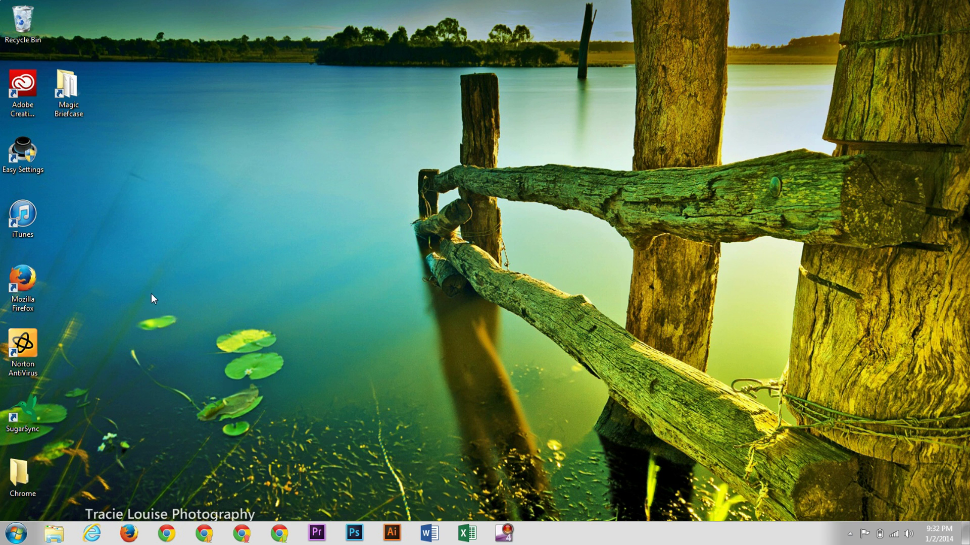
Launch Firefox and go to samsungsmartswitch.com, landing on samsung.com/us/smart-switch
{"action": "double_click", "coordinate": [22, 279]}
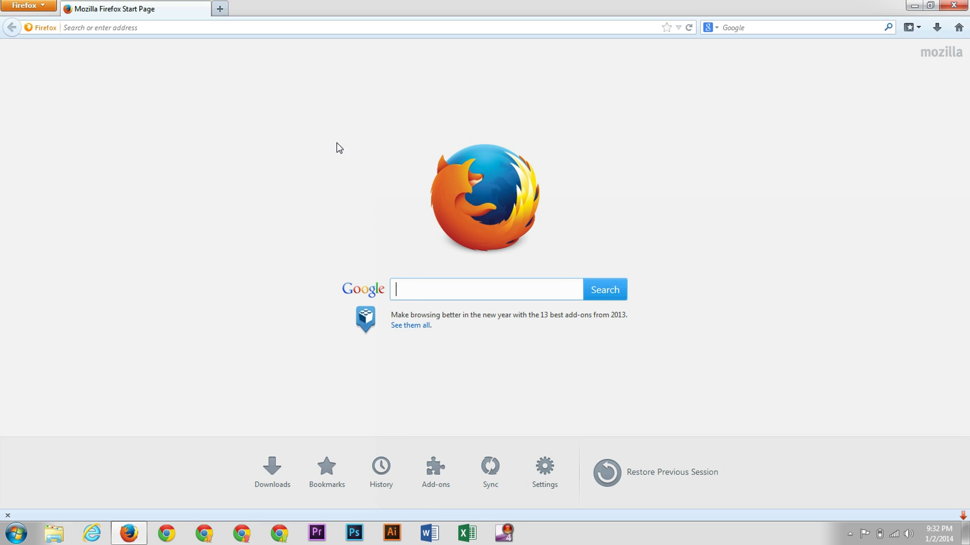
{"action": "left_click", "coordinate": [101, 28]}
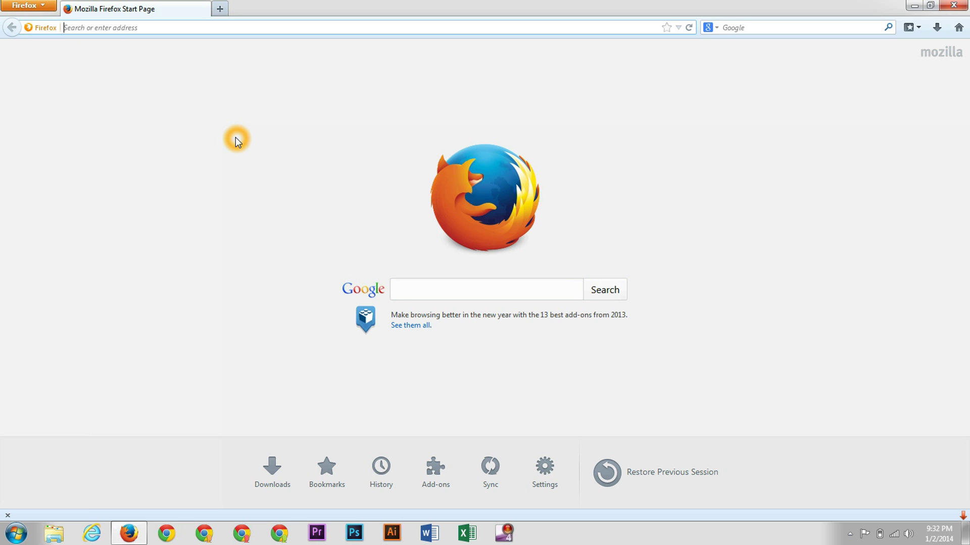
{"action": "type", "text": "samsungsmartswitch.com/"}
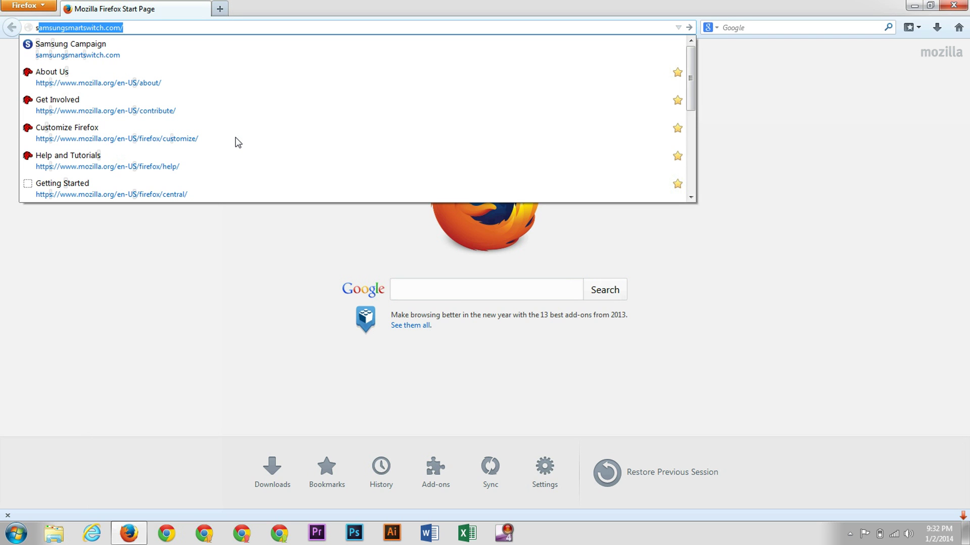
{"action": "left_click", "coordinate": [235, 138]}
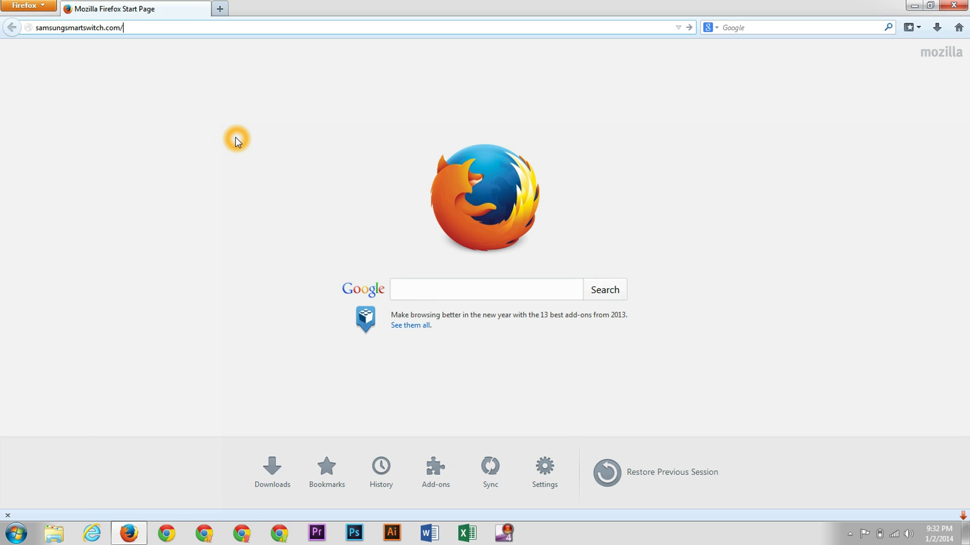
{"action": "key", "text": "Return"}
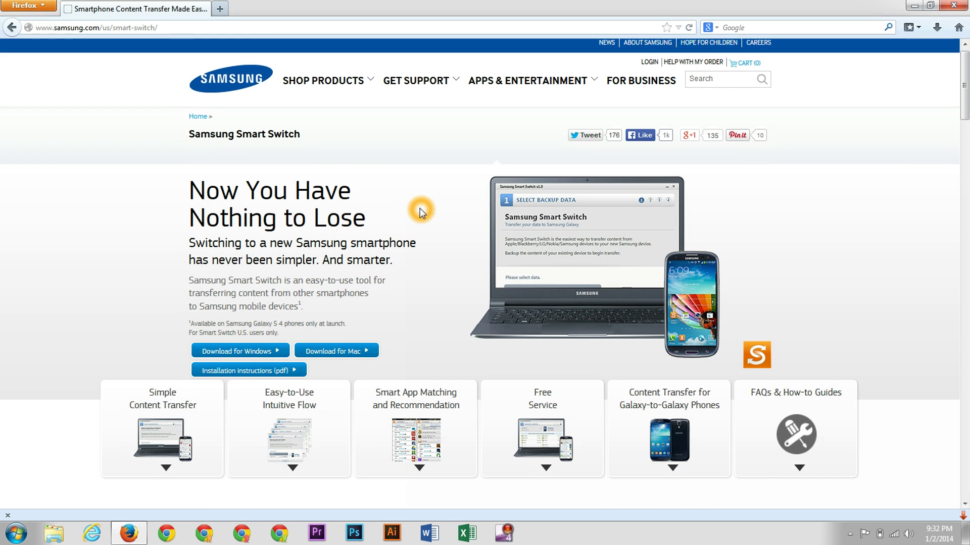
Download and save the Windows installer SmartSwitch_2.0.13112_2.exe
{"action": "scroll", "coordinate": [419, 208], "scroll_direction": "down", "scroll_amount": 3}
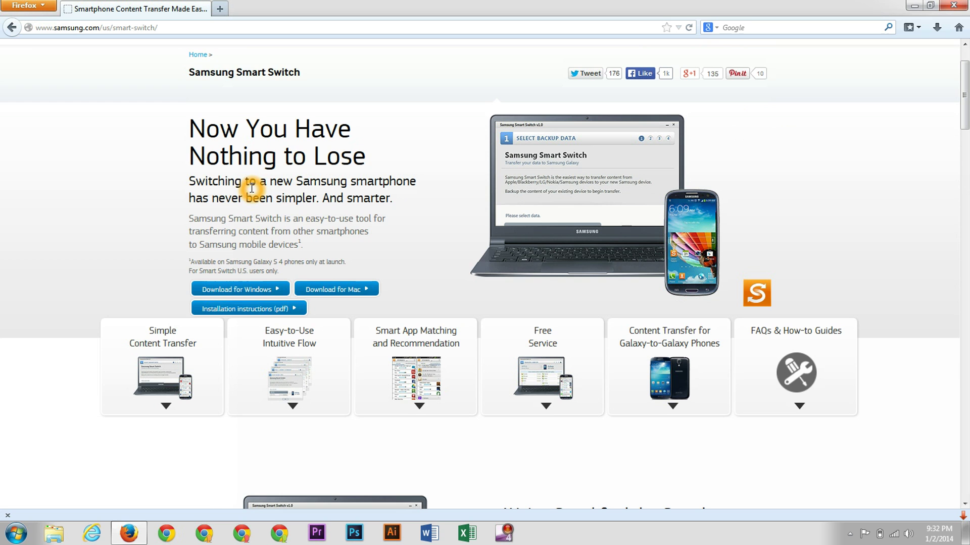
{"action": "left_click", "coordinate": [268, 293]}
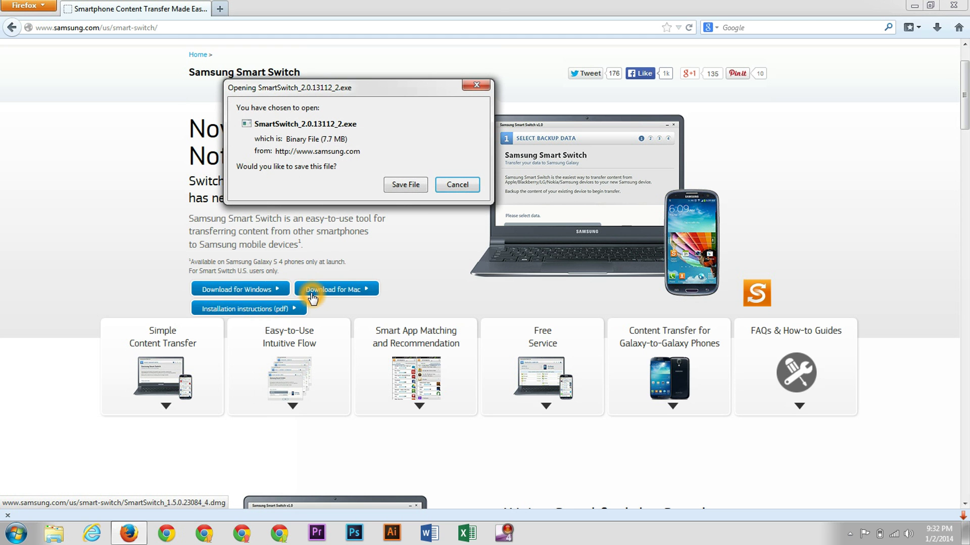
{"action": "left_click", "coordinate": [407, 187]}
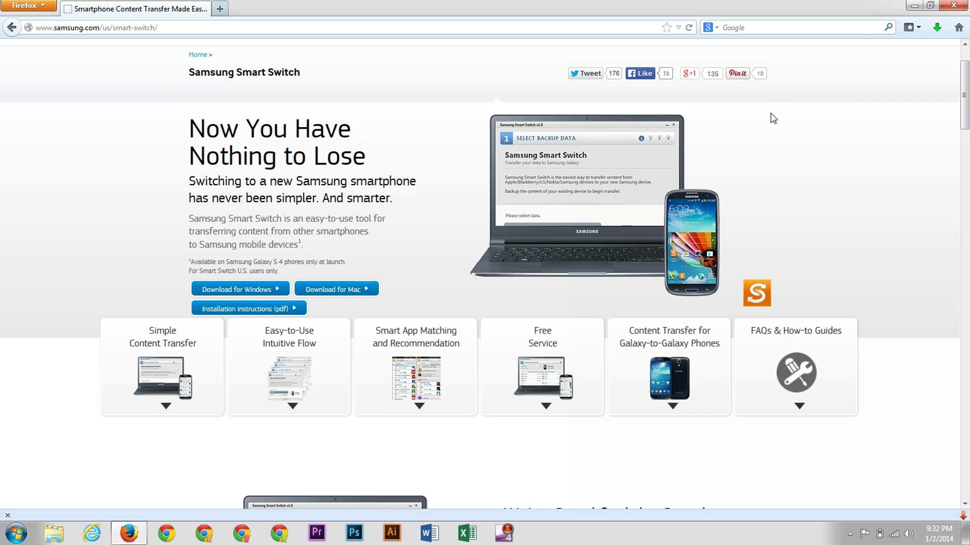
Run SmartSwitch_2.0.13112_2 from the Downloads folder, allowing it past the security warning
{"action": "left_click", "coordinate": [937, 29]}
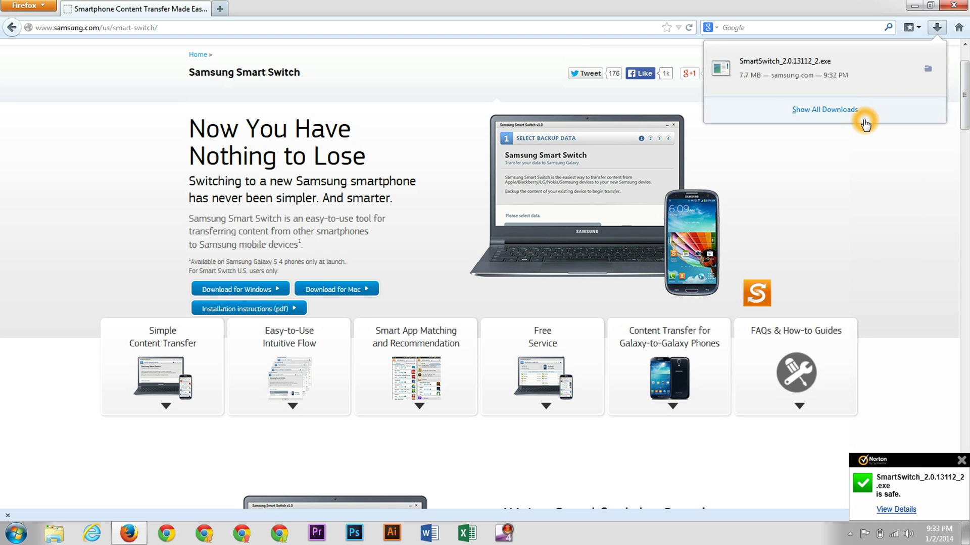
{"action": "left_click", "coordinate": [928, 69]}
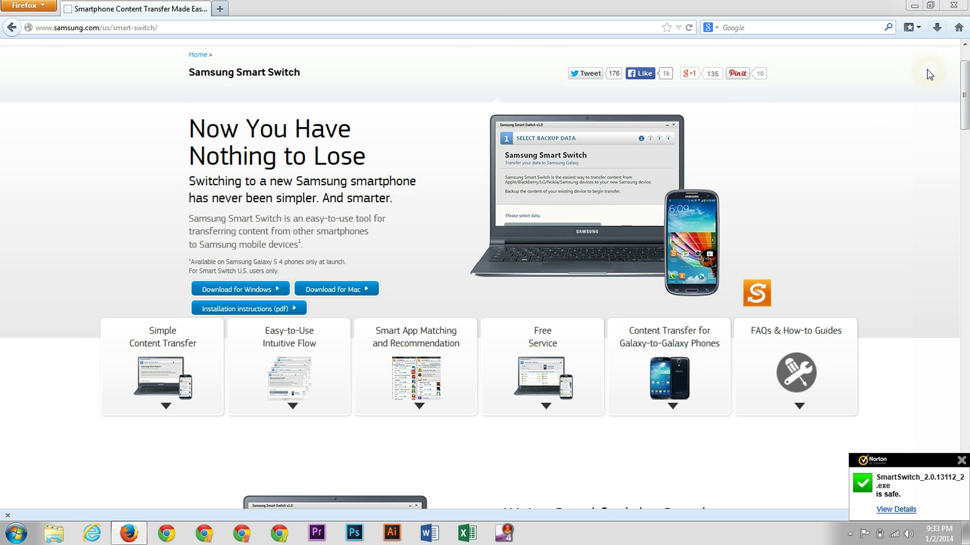
{"action": "left_click", "coordinate": [618, 389]}
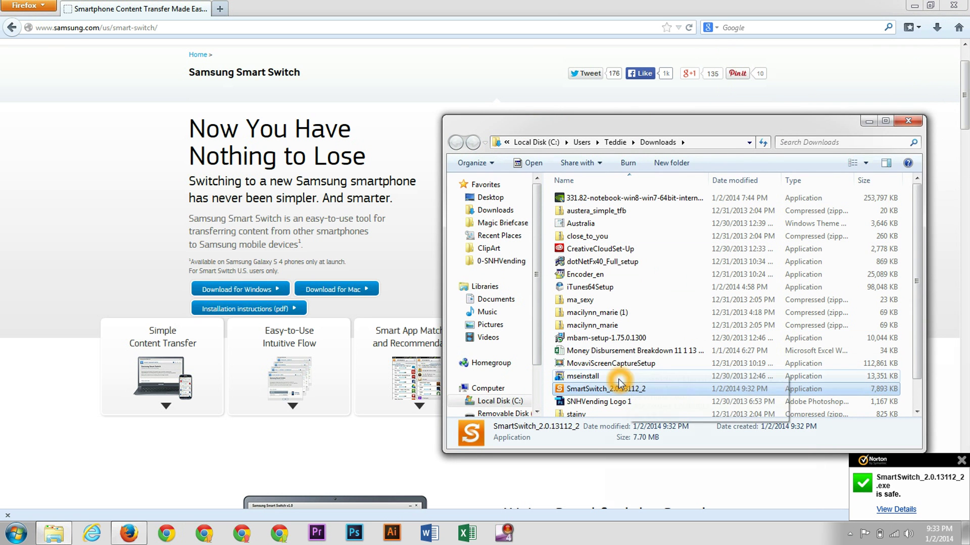
{"action": "double_click", "coordinate": [618, 386]}
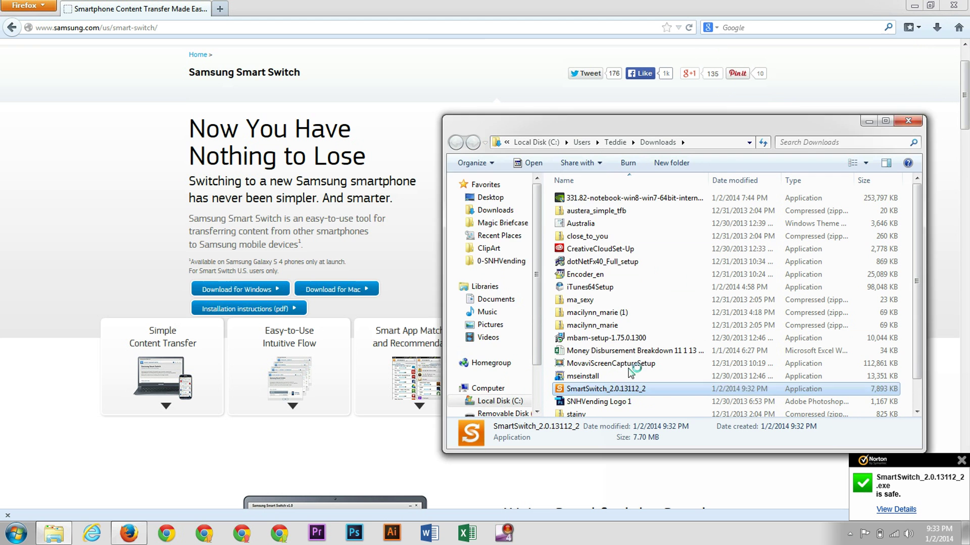
{"action": "left_click", "coordinate": [535, 279]}
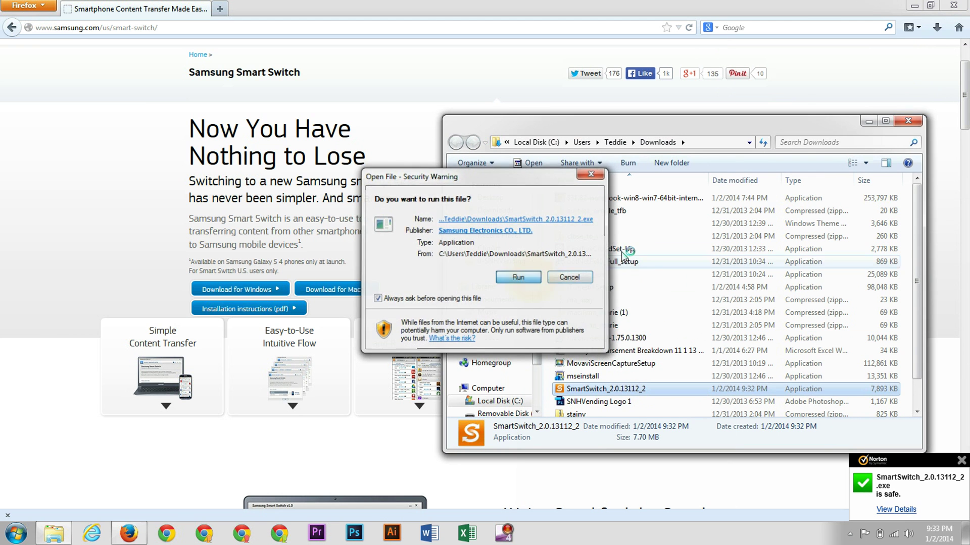
{"action": "left_click", "coordinate": [868, 123]}
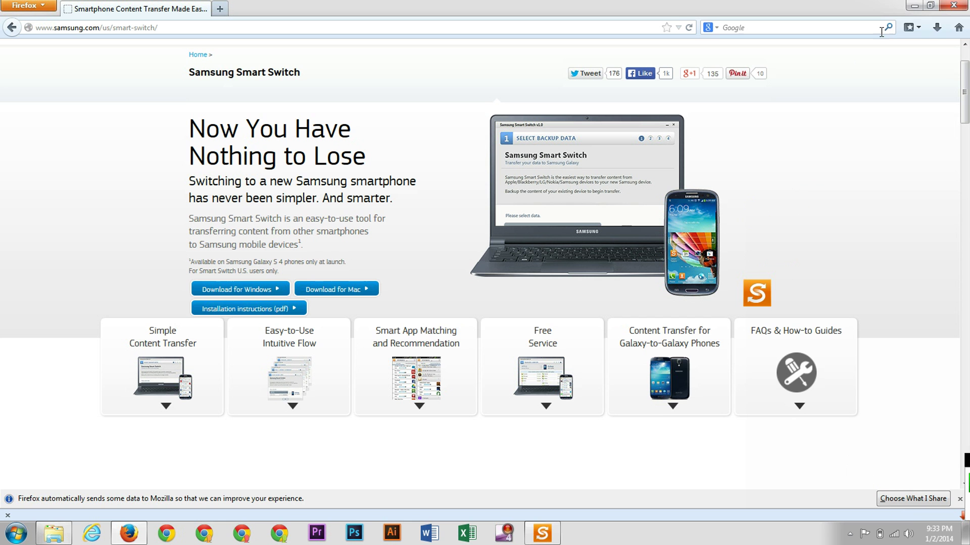
Accept the Smart Switch terms and conditions and the data conversion agreement
{"action": "left_click", "coordinate": [913, 7]}
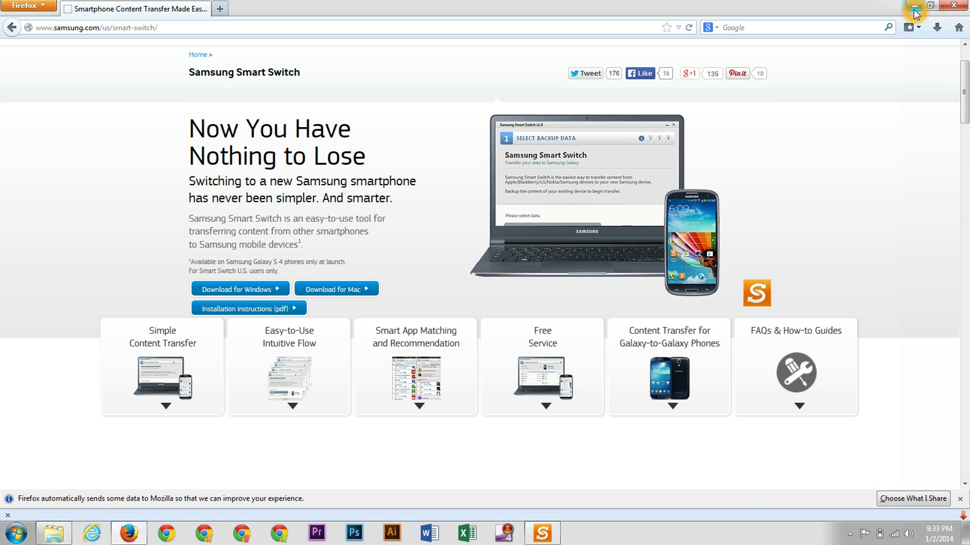
{"action": "left_click", "coordinate": [914, 7]}
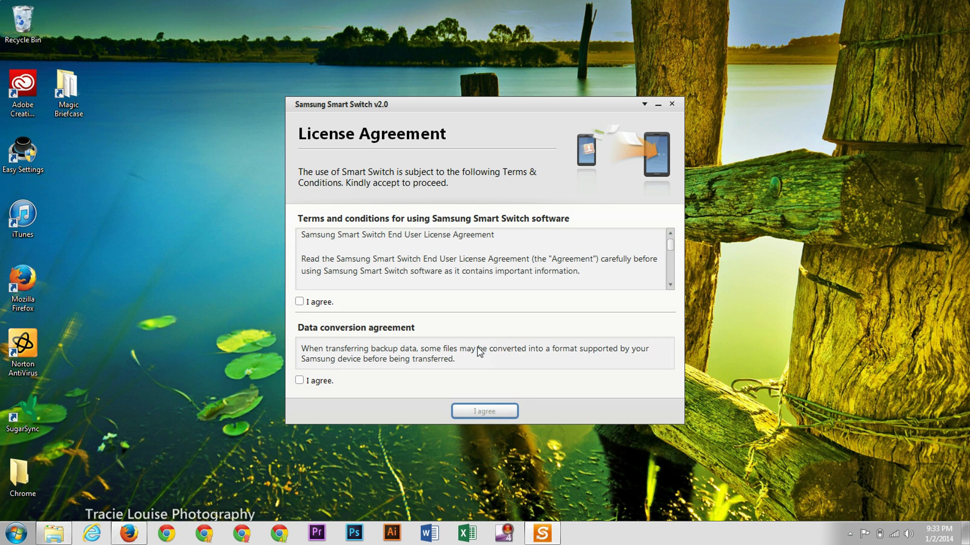
{"action": "left_click", "coordinate": [299, 305]}
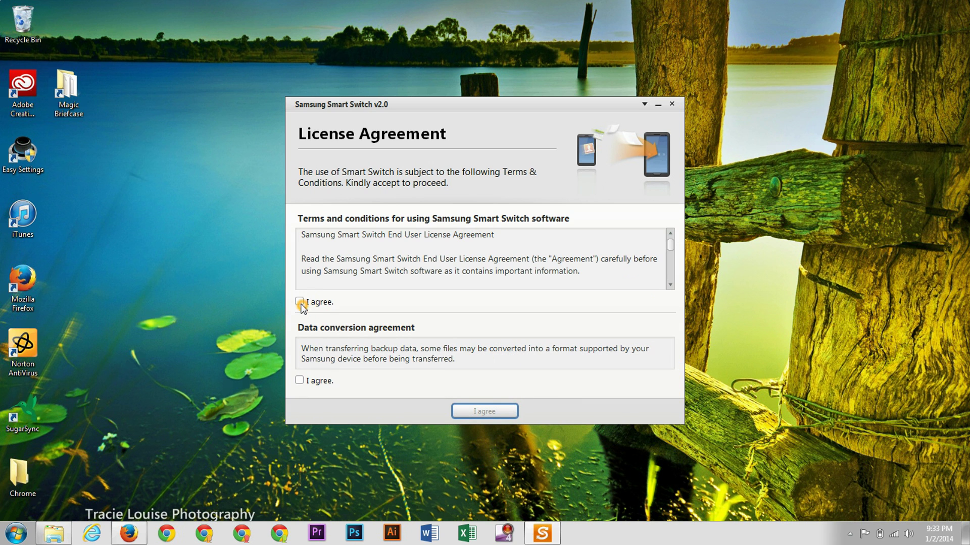
{"action": "left_click", "coordinate": [300, 382]}
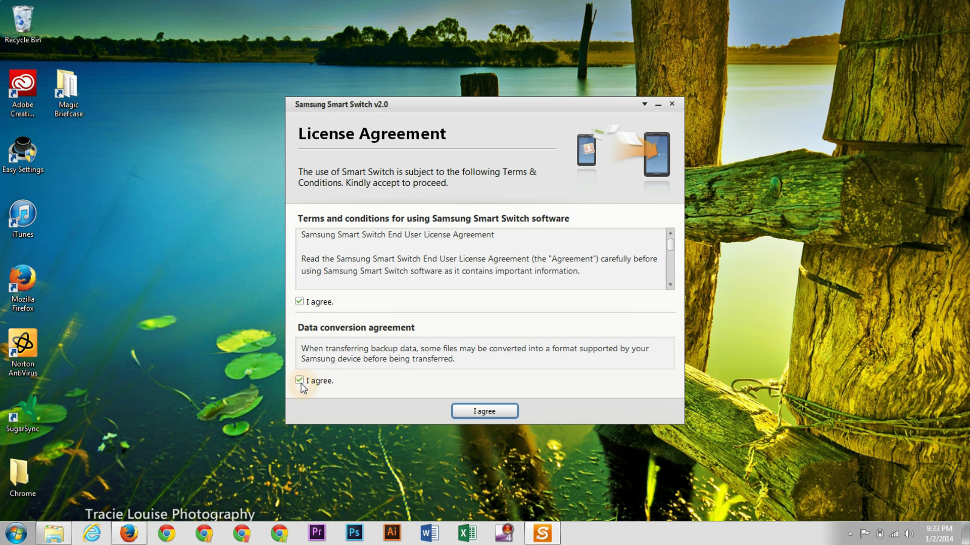
{"action": "left_click", "coordinate": [473, 412]}
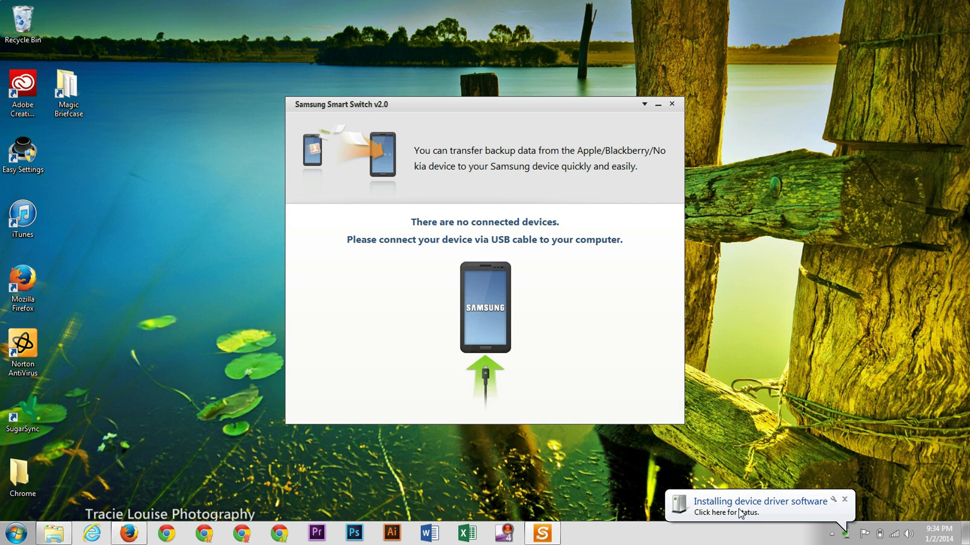
Choose Apple as the source manufacturer with the existing iPhone backup, then continue
{"action": "left_click", "coordinate": [749, 434]}
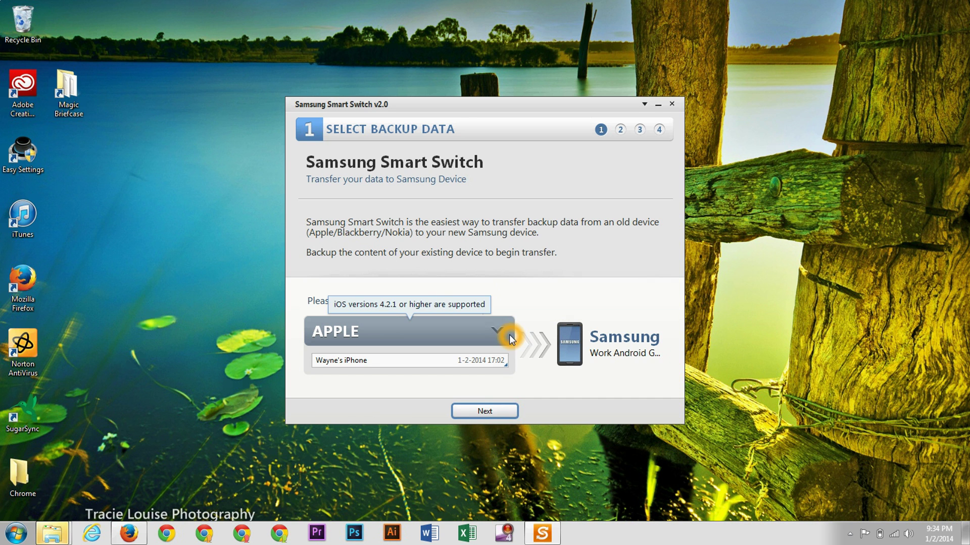
{"action": "left_click", "coordinate": [399, 337]}
{"action": "left_click", "coordinate": [437, 334]}
{"action": "left_click", "coordinate": [496, 277]}
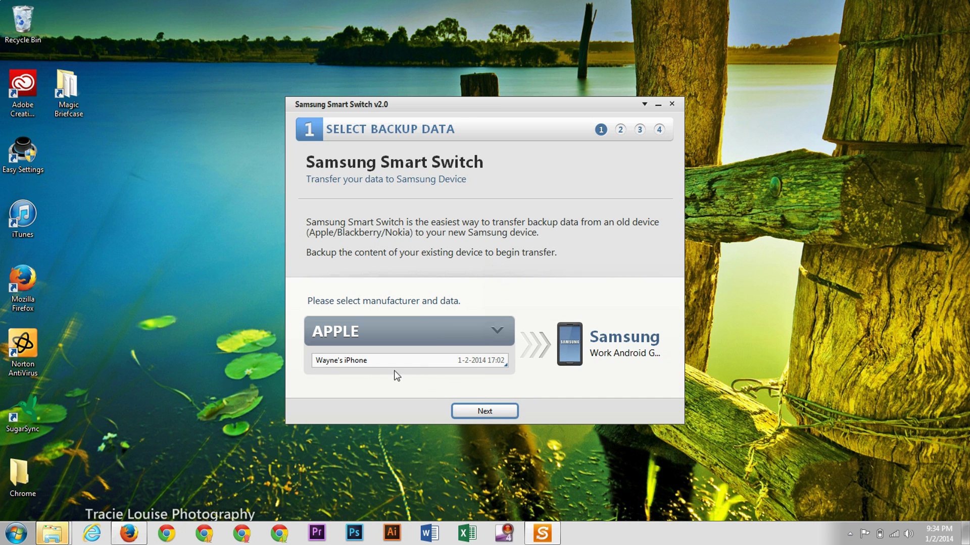
{"action": "left_click", "coordinate": [463, 364]}
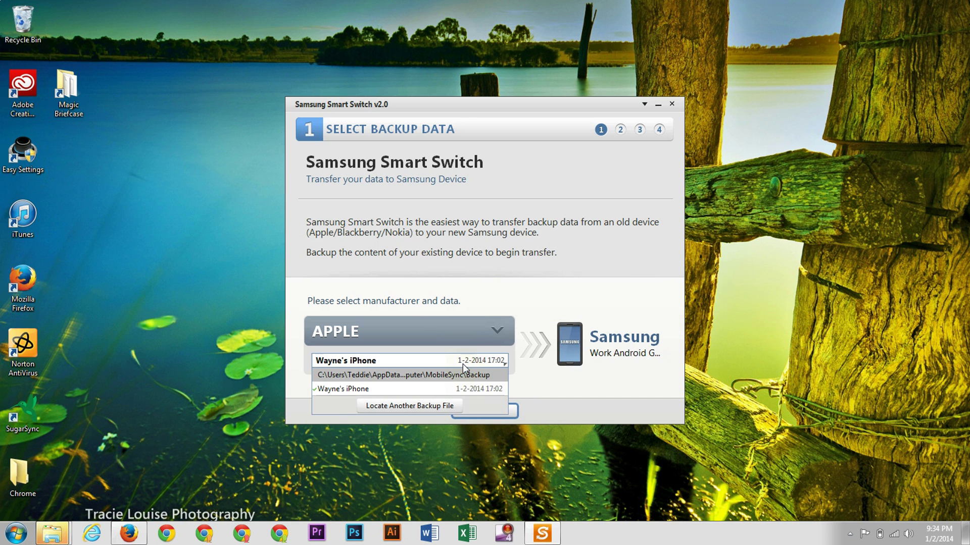
{"action": "left_click", "coordinate": [523, 372]}
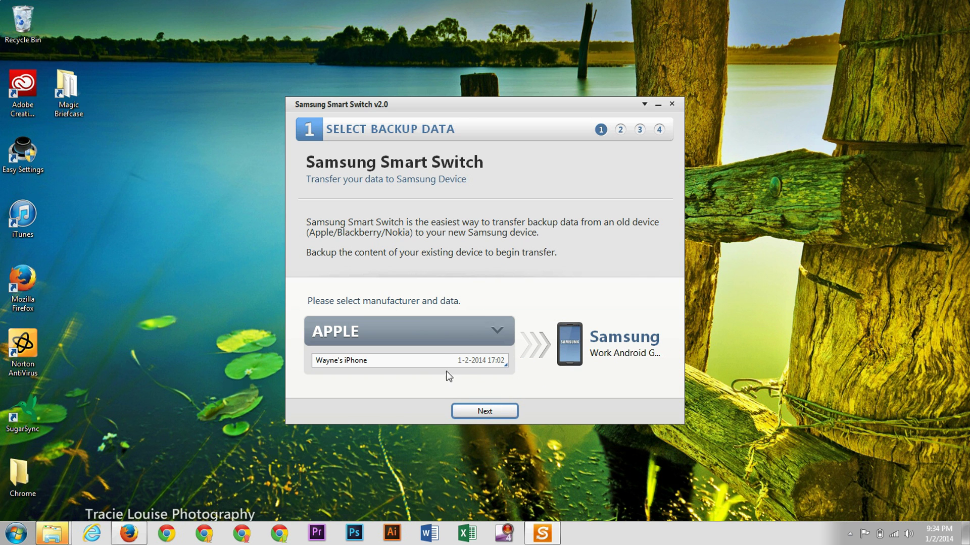
{"action": "left_click", "coordinate": [483, 411]}
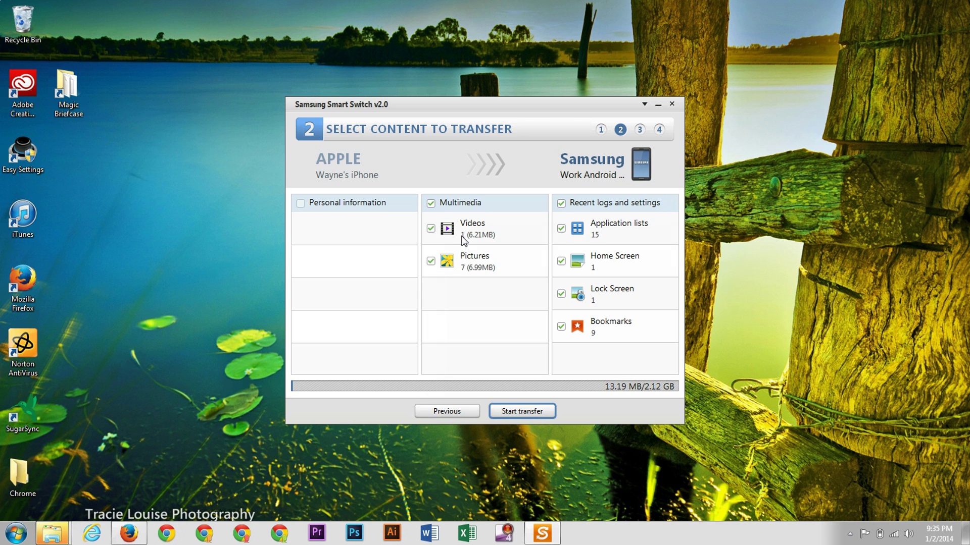
Untick Pictures and Videos, then start transferring the remaining logs and settings
{"action": "mouse_move", "coordinate": [457, 275]}
{"action": "mouse_move", "coordinate": [614, 329]}
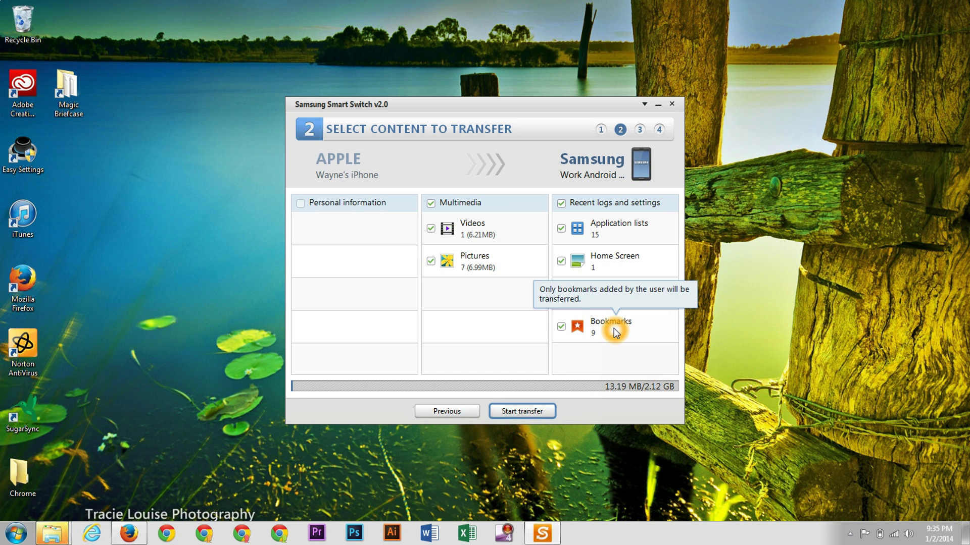
{"action": "left_click", "coordinate": [431, 262]}
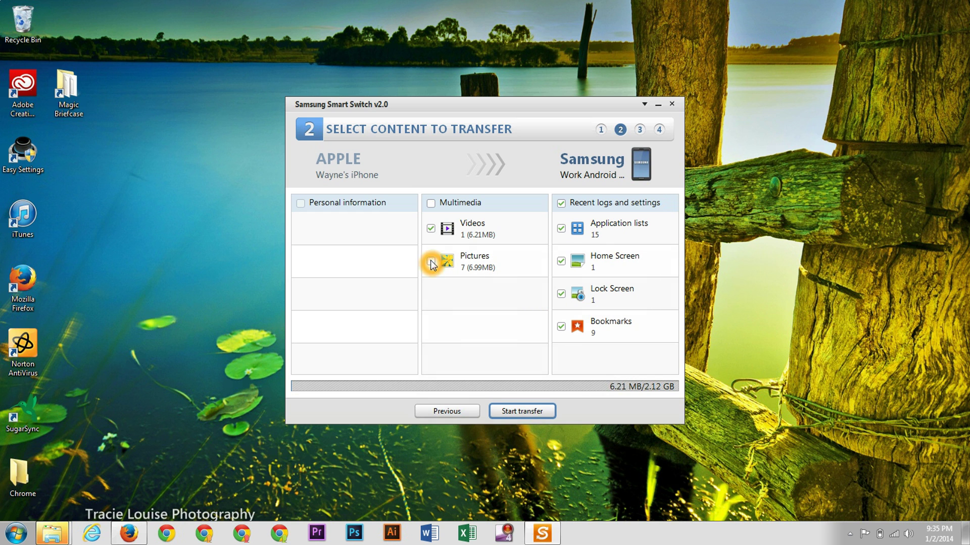
{"action": "left_click", "coordinate": [431, 229]}
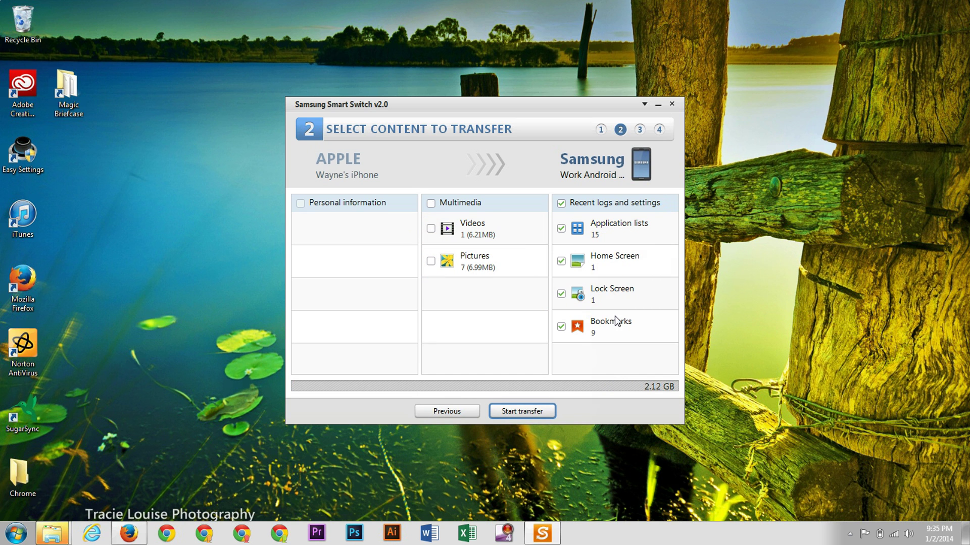
{"action": "left_click", "coordinate": [528, 410]}
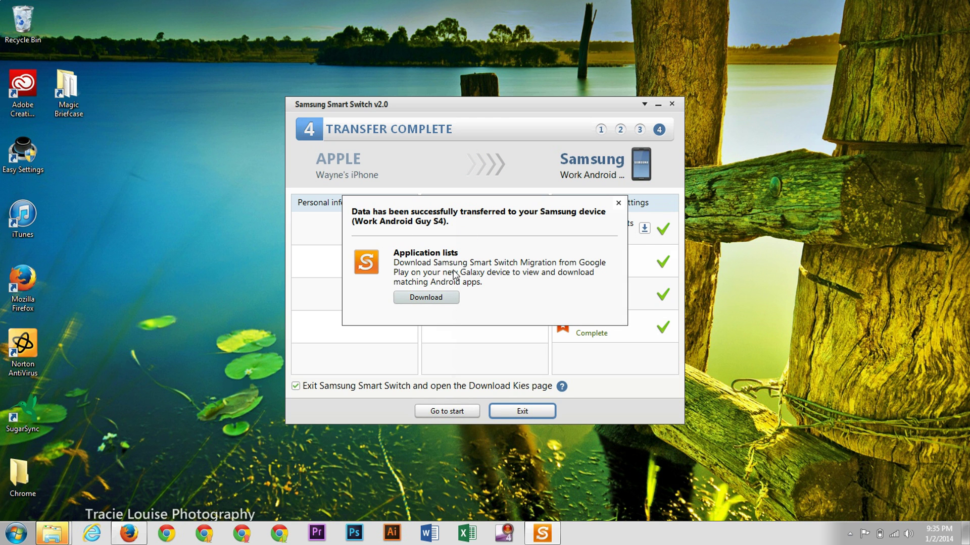
Open the Smart Switch Migration app's Google Play page from the transfer-complete notice
{"action": "left_click", "coordinate": [446, 297]}
{"action": "left_click", "coordinate": [550, 264]}
{"action": "left_click", "coordinate": [446, 302]}
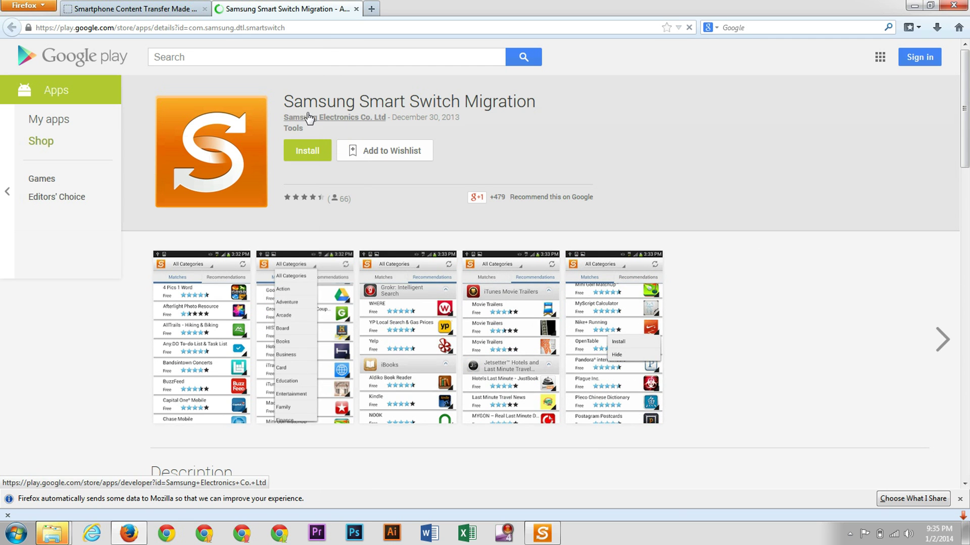
Enlarge the first Smart Switch Migration screenshot and page forward to the Recommendations list
{"action": "left_click", "coordinate": [309, 118]}
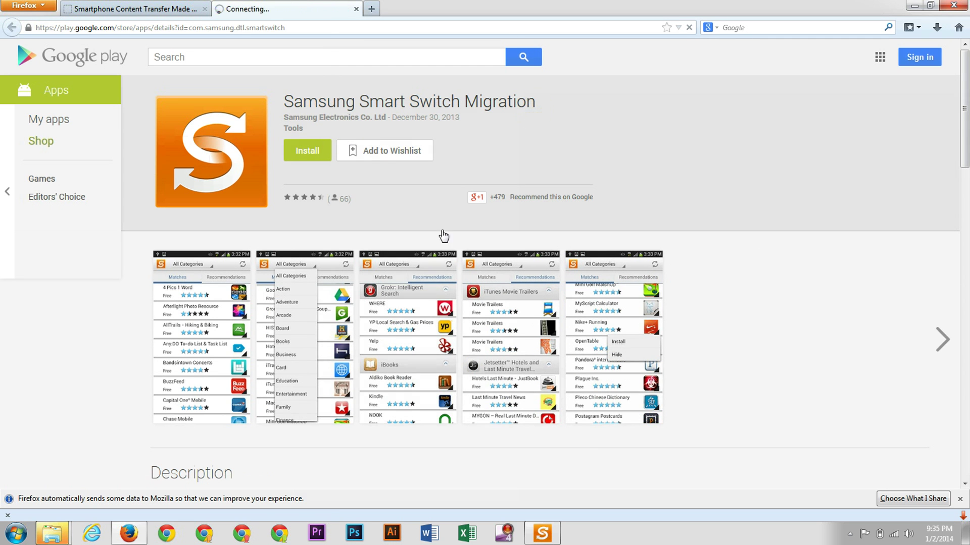
{"action": "left_click", "coordinate": [234, 308]}
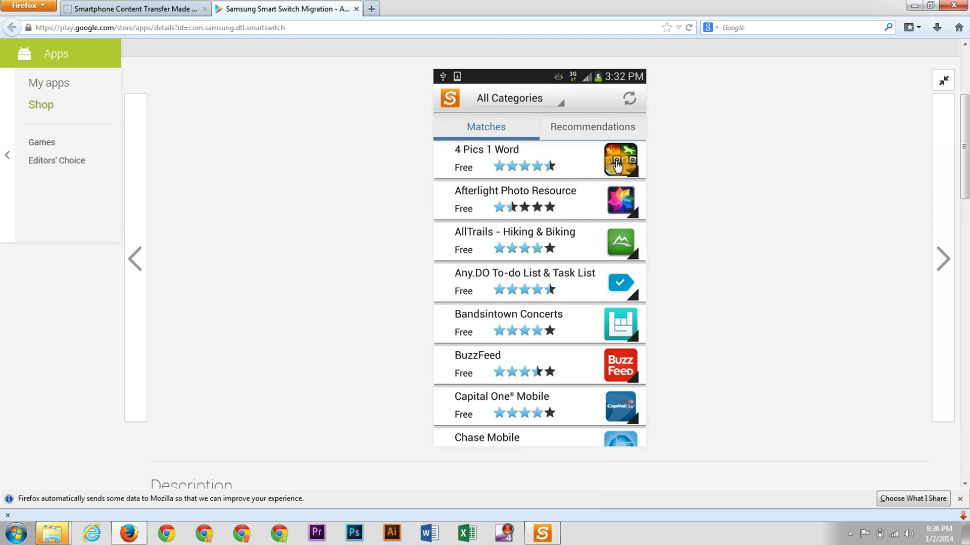
{"action": "left_click", "coordinate": [654, 162]}
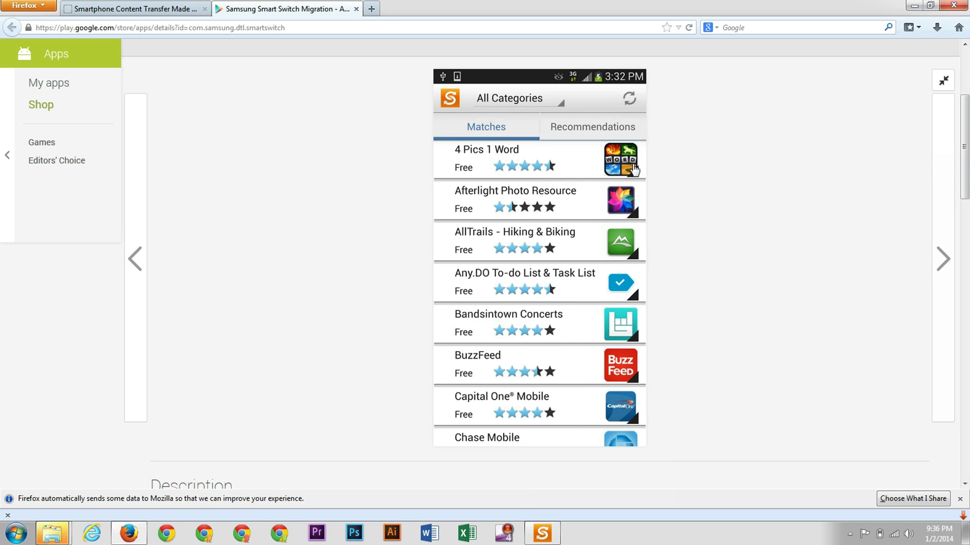
{"action": "left_click", "coordinate": [941, 260]}
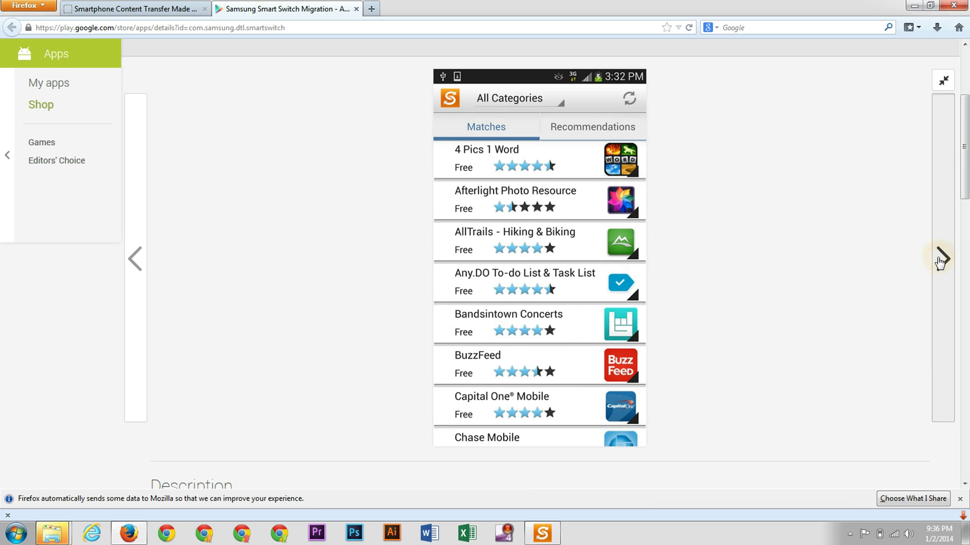
{"action": "left_click", "coordinate": [939, 261]}
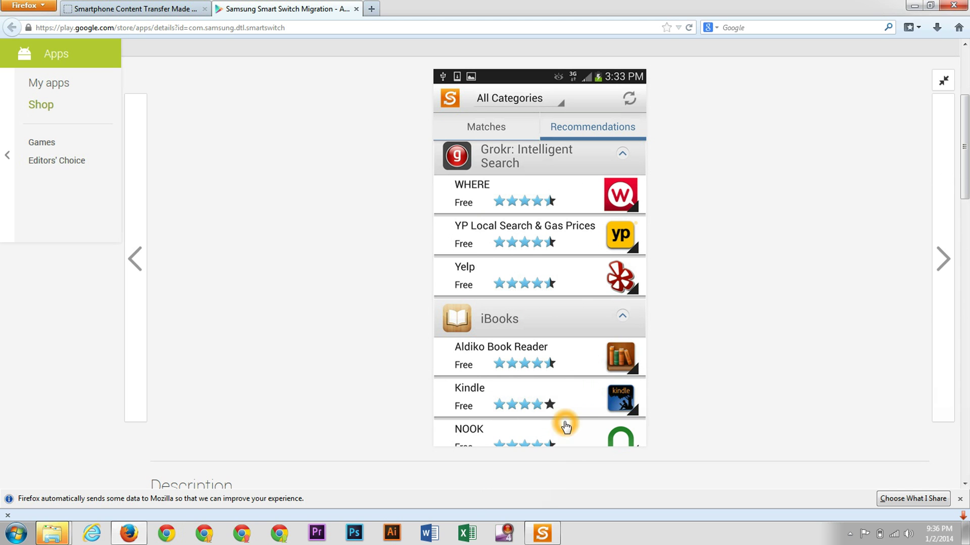
Return to Smart Switch and close the transfer success message
{"action": "left_click", "coordinate": [914, 5]}
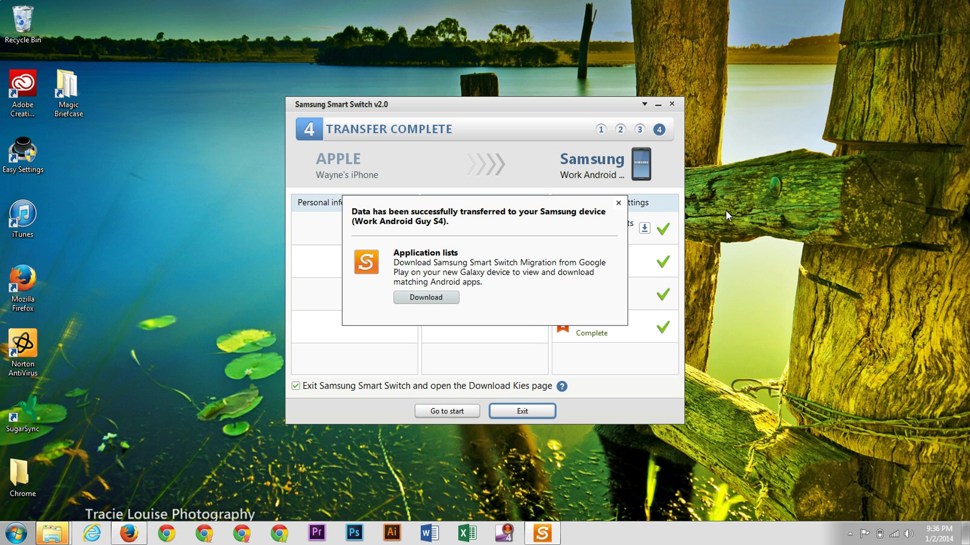
{"action": "left_click", "coordinate": [617, 205]}
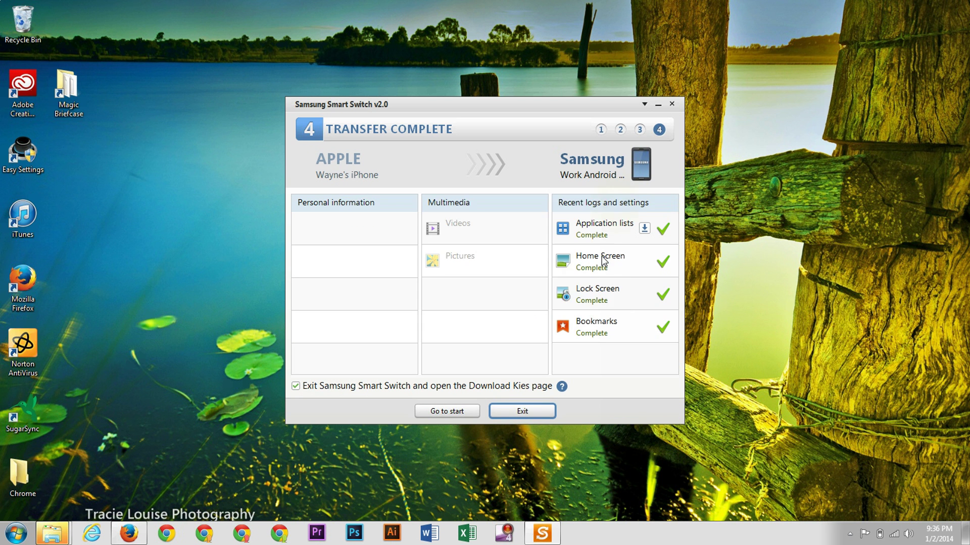